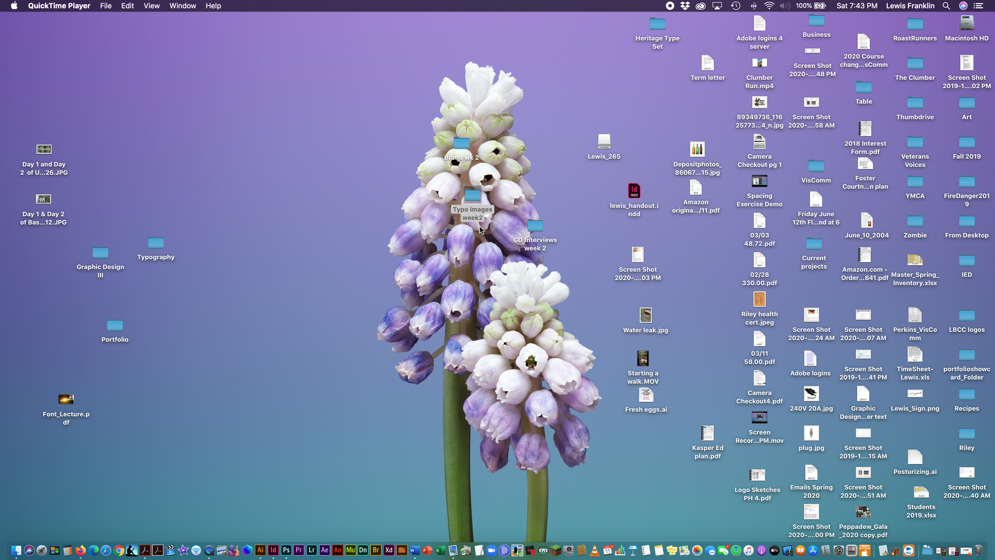
- Open the Typo images week2 folder on the desktop and preview Typesetting.jpeg and Variations.jpeg
double_click(472, 196)
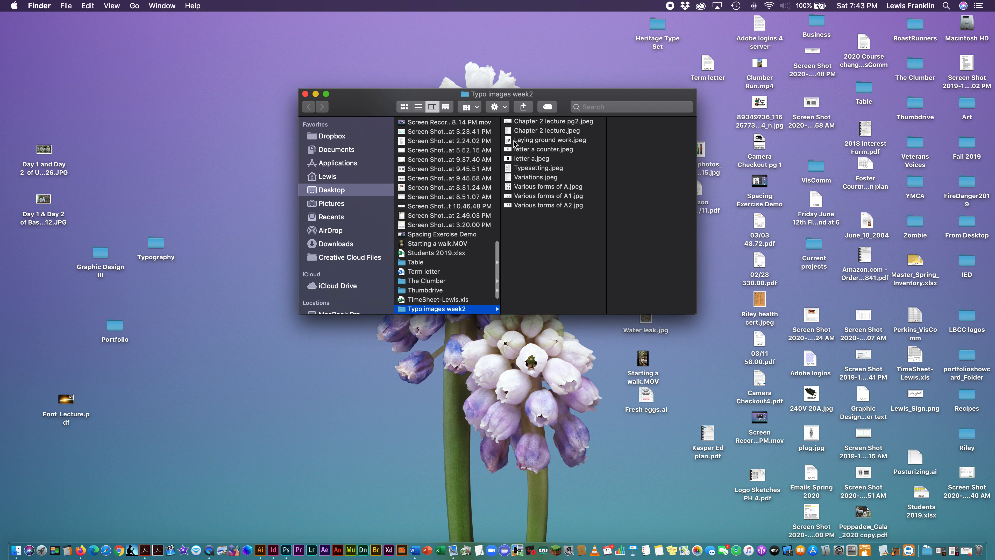
drag(354, 103, 567, 92)
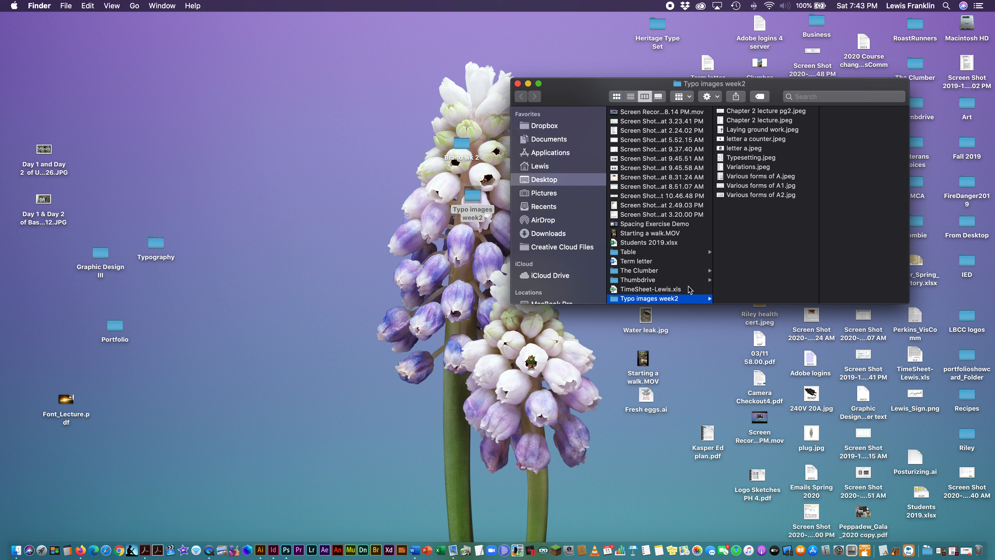
click(740, 160)
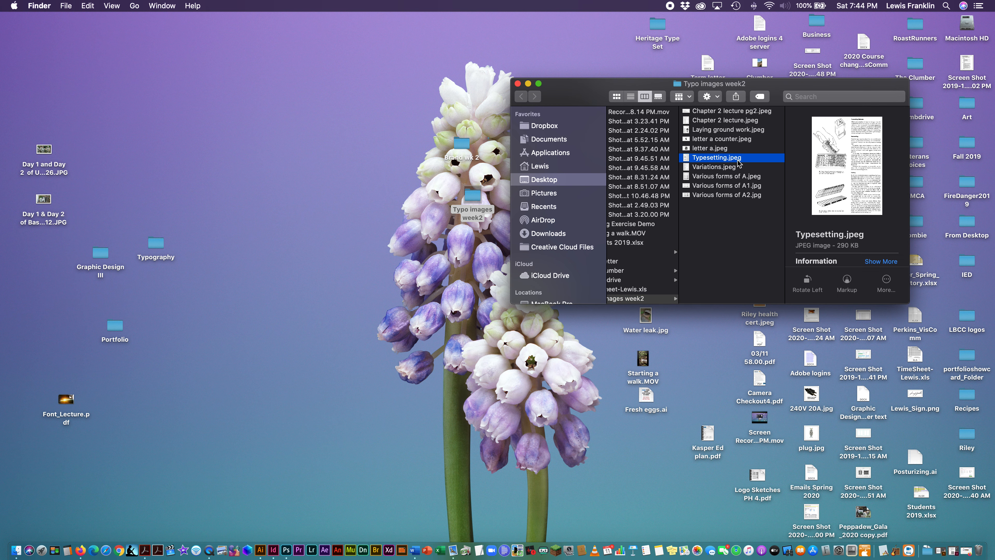
click(687, 169)
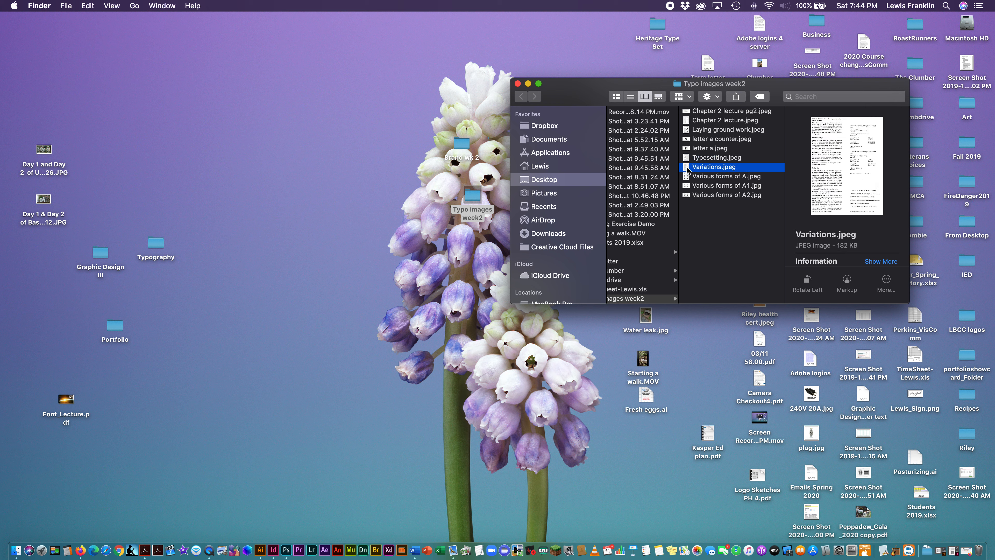
- Open Laying ground work.jpeg from the folder in Acrobat as a PDF
click(688, 133)
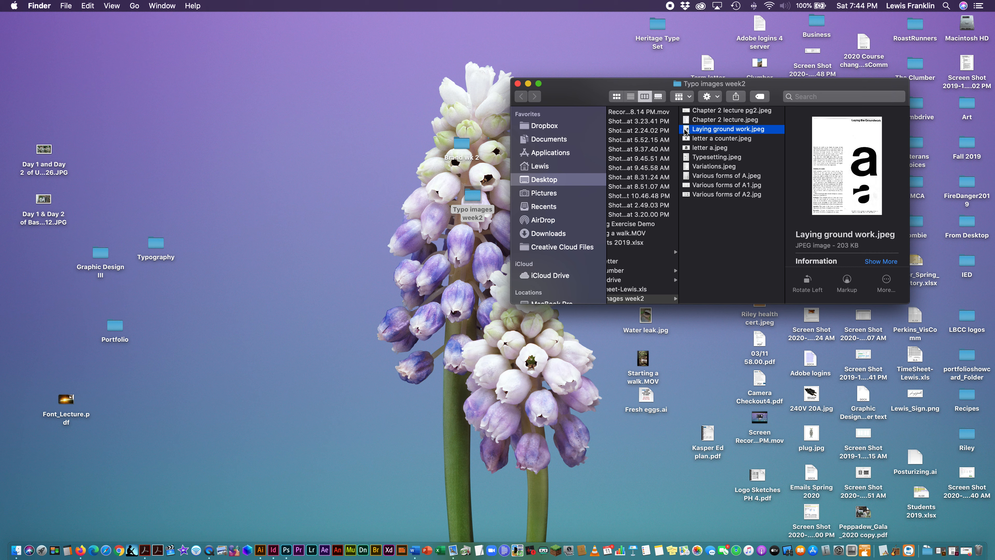
drag(688, 131, 144, 547)
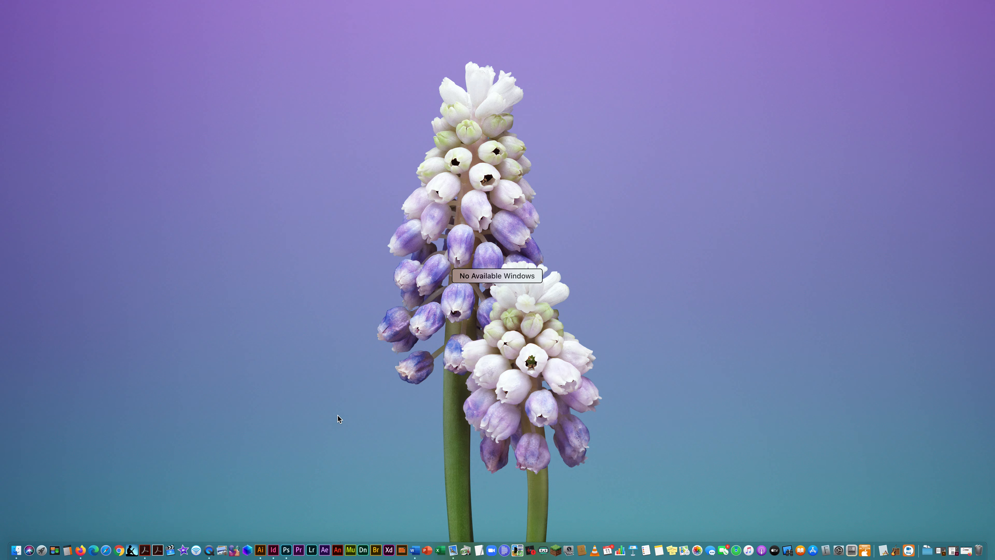
click(447, 331)
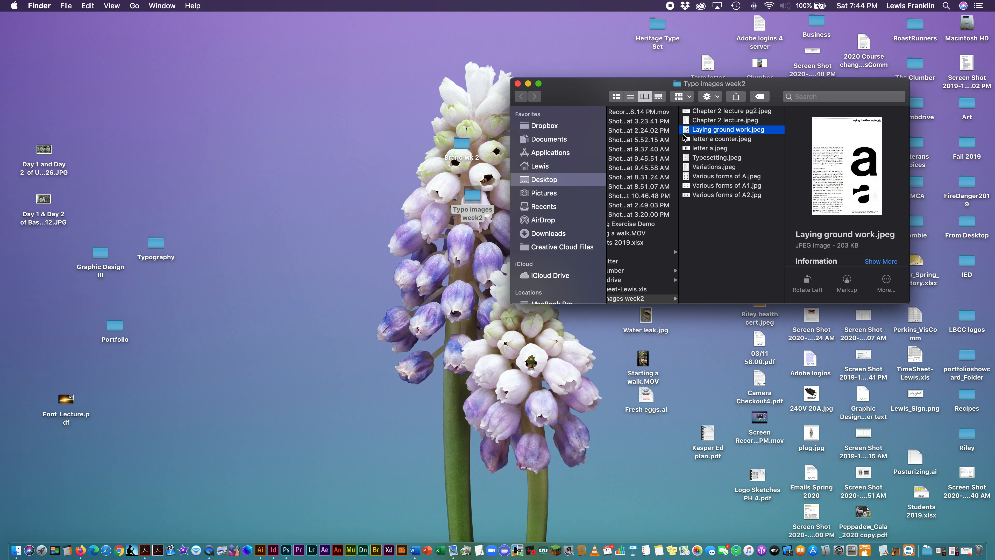
drag(688, 132, 149, 546)
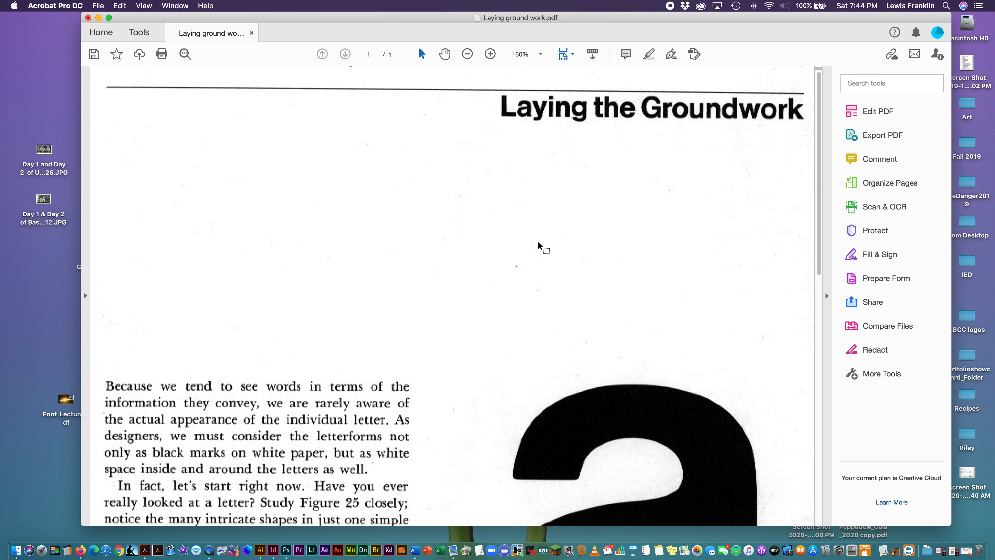
- Fit the whole page in the Acrobat view and show the page thumbnails
key(super+0)
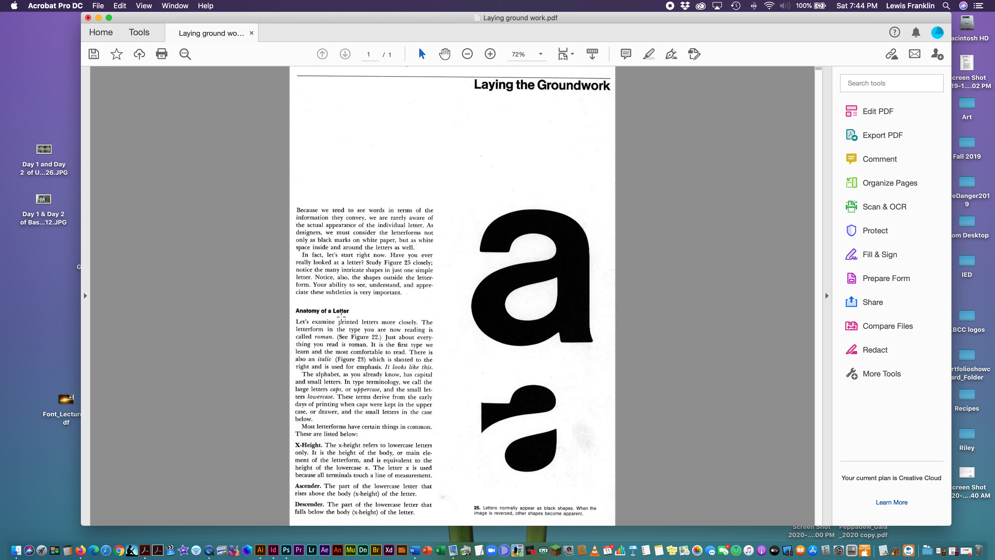
click(85, 297)
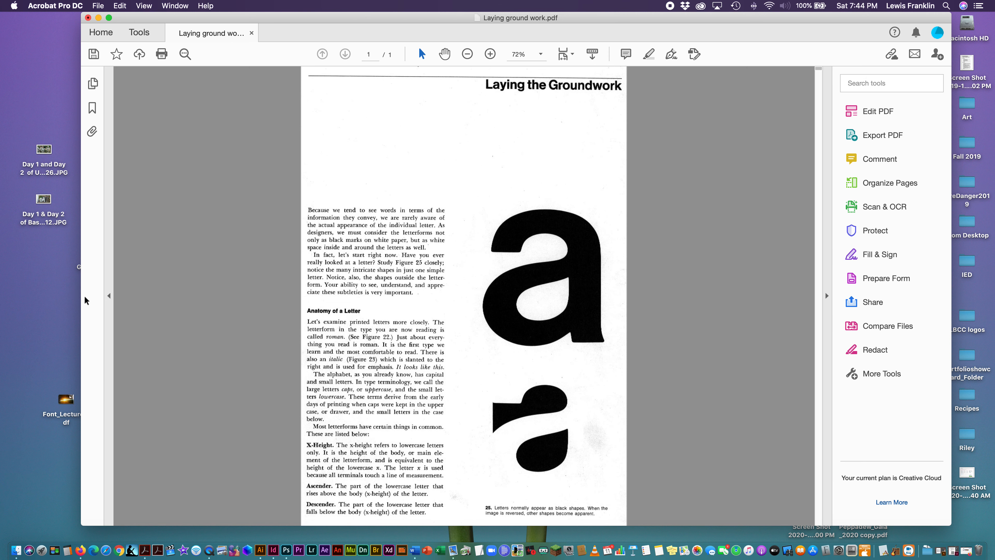
click(93, 84)
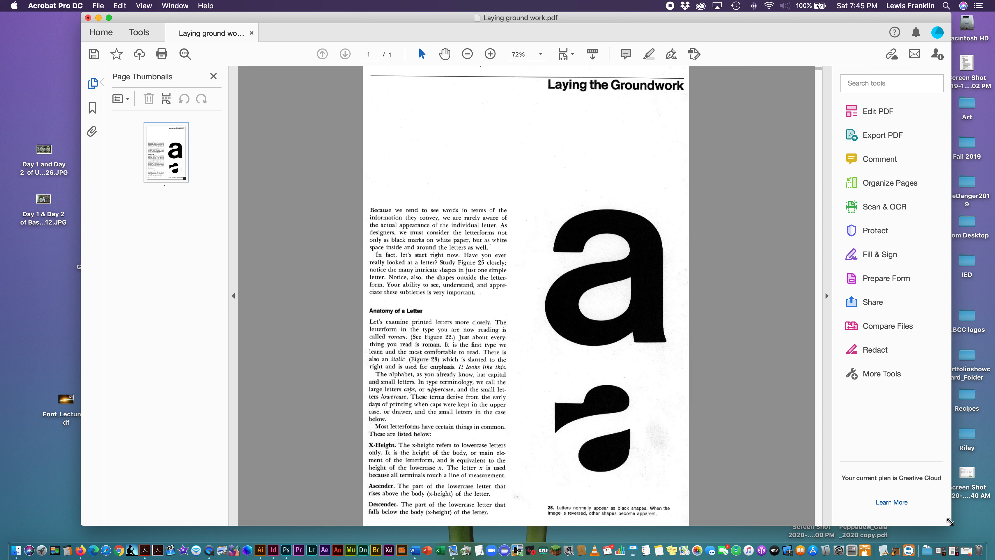
- Shrink the Acrobat window and arrange it beside the Typo images week2 folder so both thumbnails and image files are accessible
drag(831, 523, 775, 499)
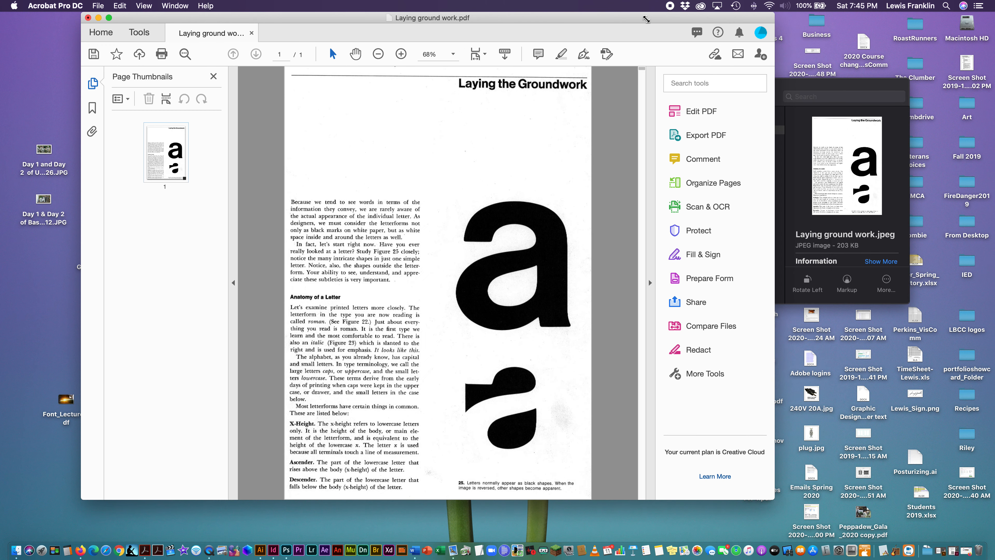
drag(639, 24, 525, 23)
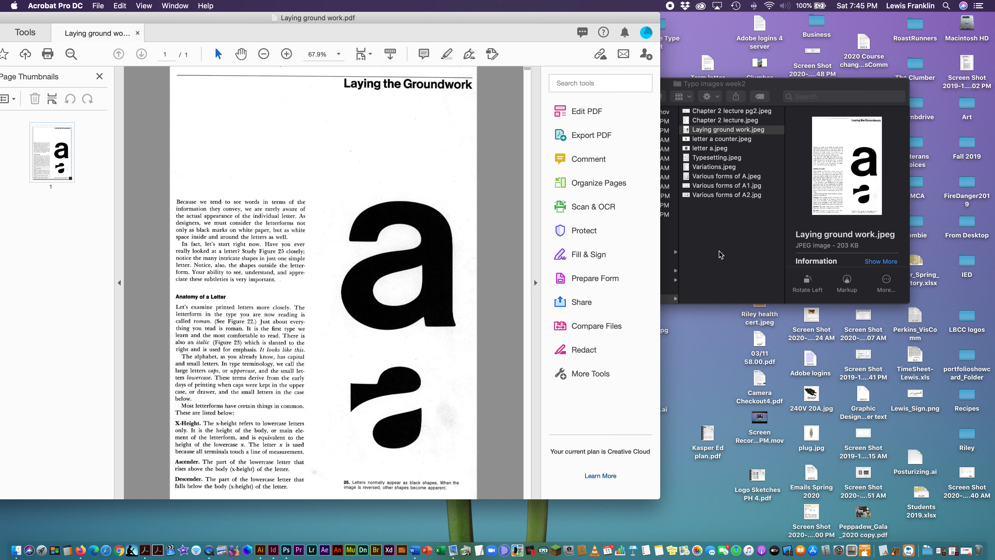
drag(716, 85, 792, 82)
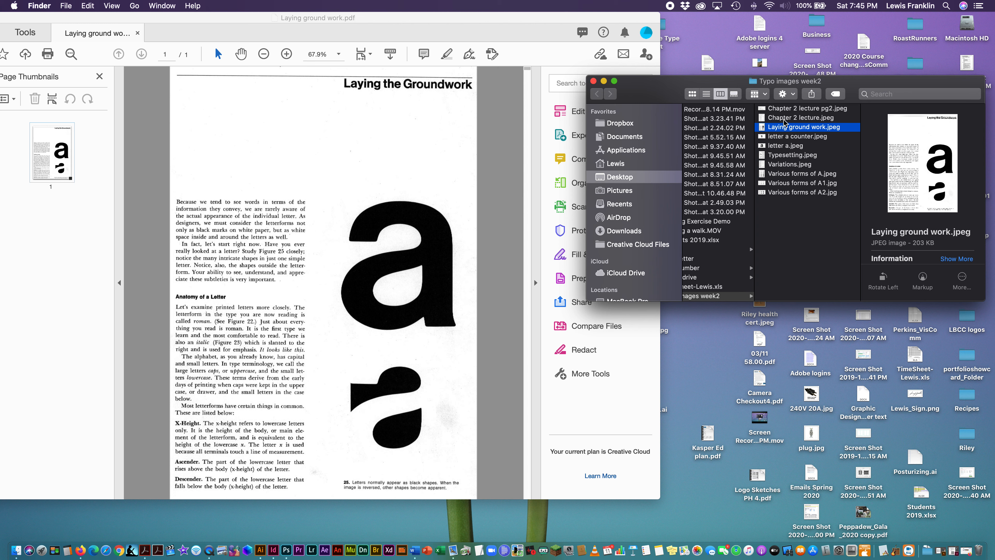
- Insert Typesetting.jpeg as page 2 and Variations.jpeg as page 3 of the PDF
click(780, 156)
key(Down)
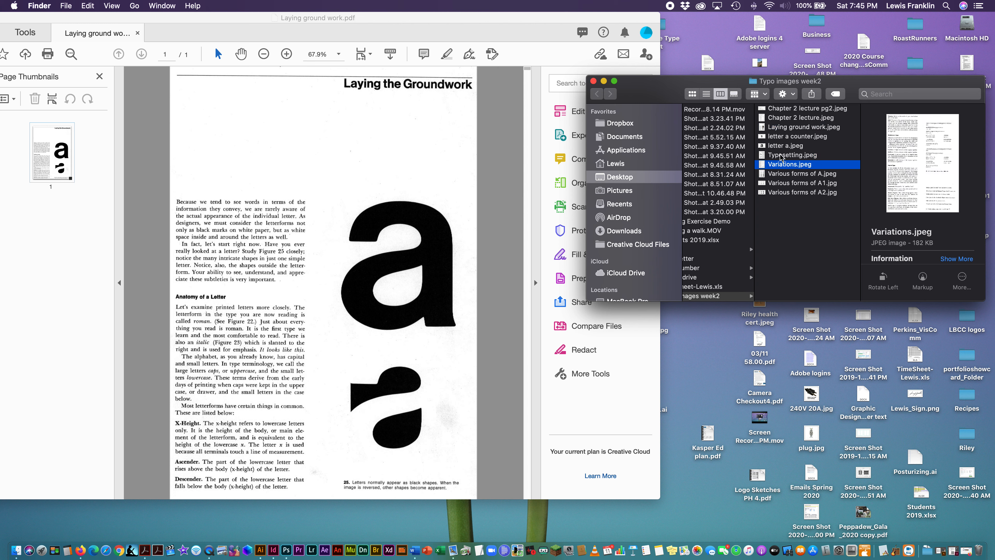
key(Up)
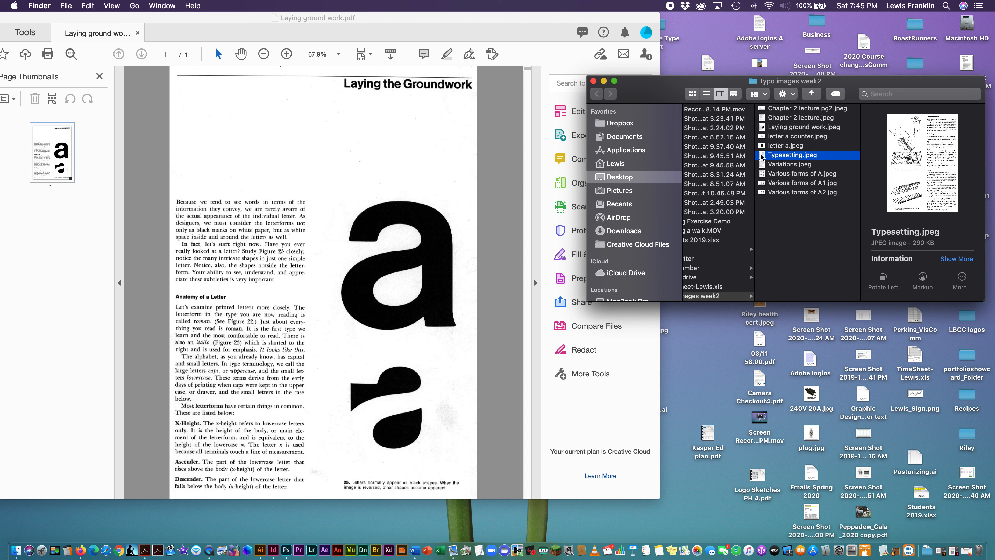
drag(761, 156, 95, 223)
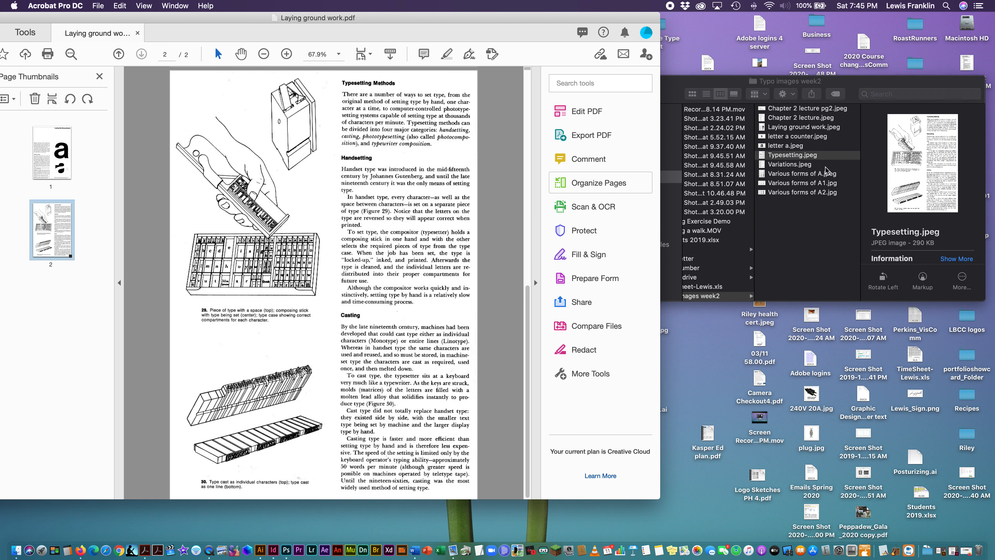
drag(765, 165, 84, 282)
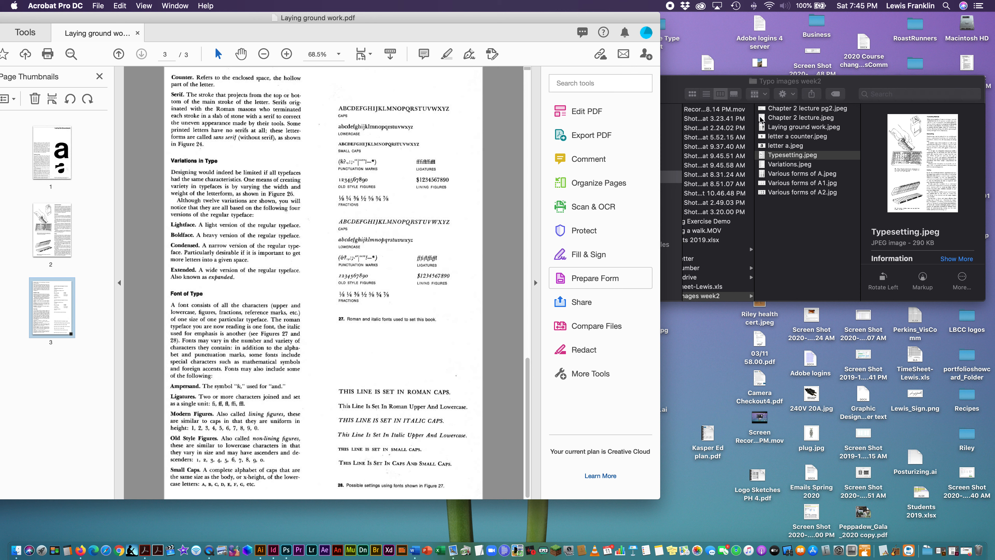
- Add Chapter 2 lecture.jpeg and Chapter 2 lecture pg2.jpeg as pages 4 and 5 and bring the full Acrobat window into view
drag(763, 119, 78, 351)
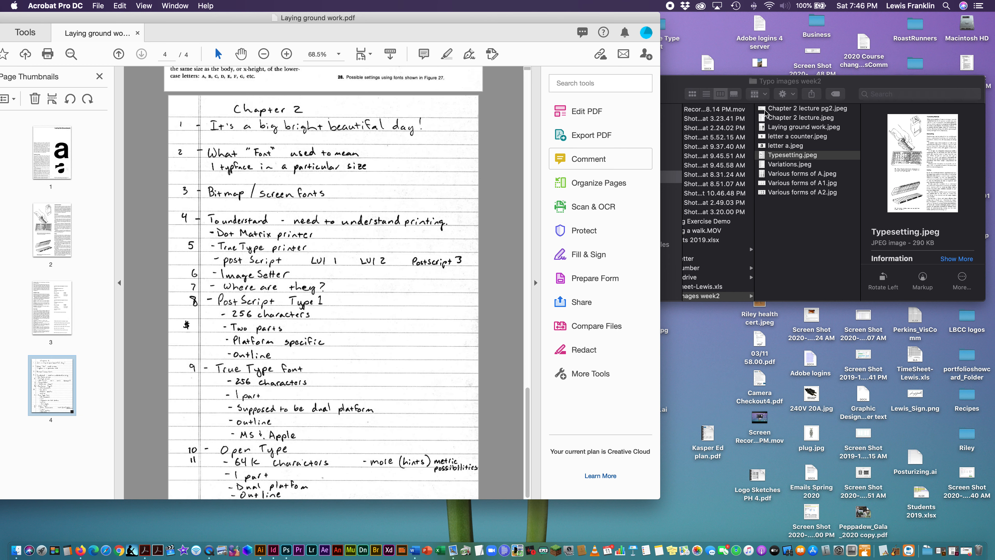
drag(764, 111, 84, 430)
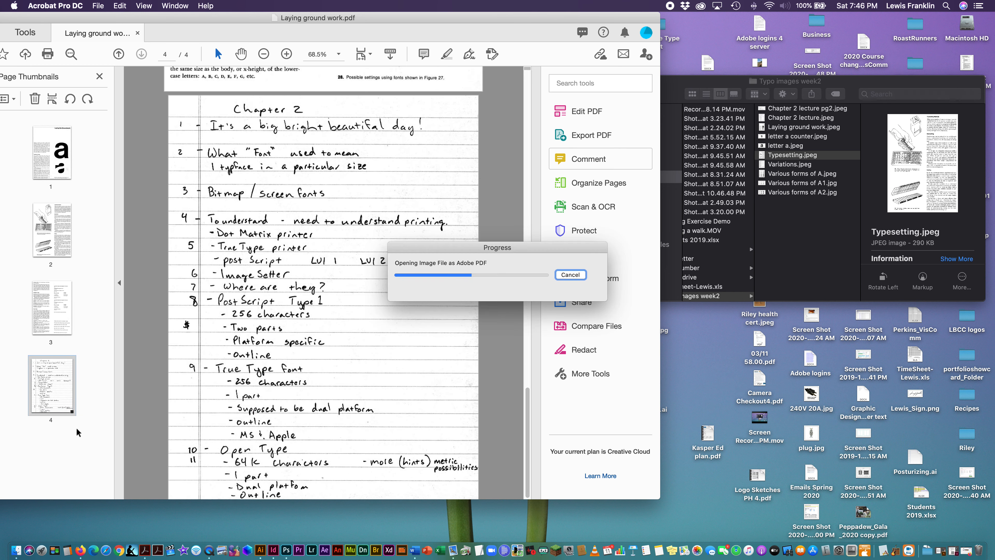
drag(289, 17, 340, 10)
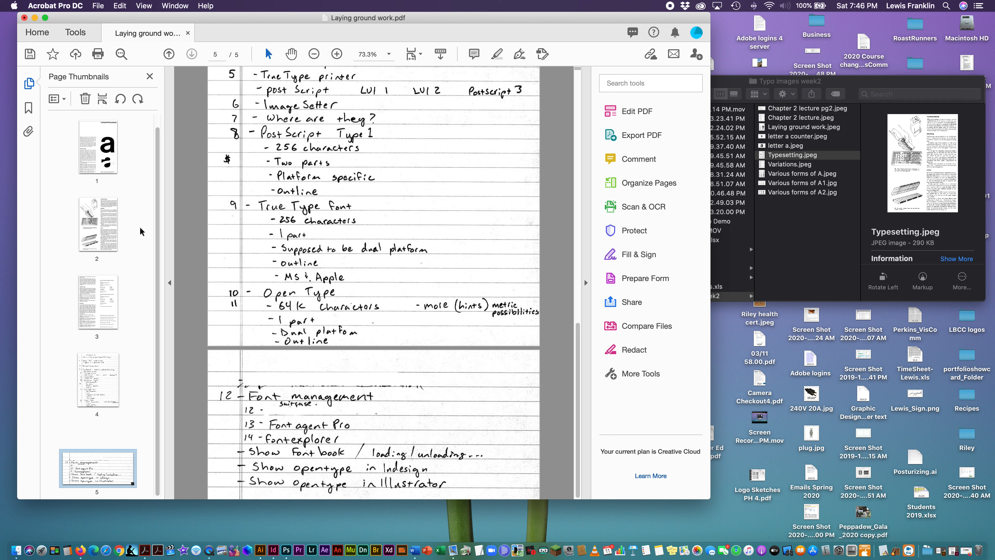
- Move the typesetting page behind the variations page, return it to second place, and dismiss the Organize PDF content tip
click(111, 233)
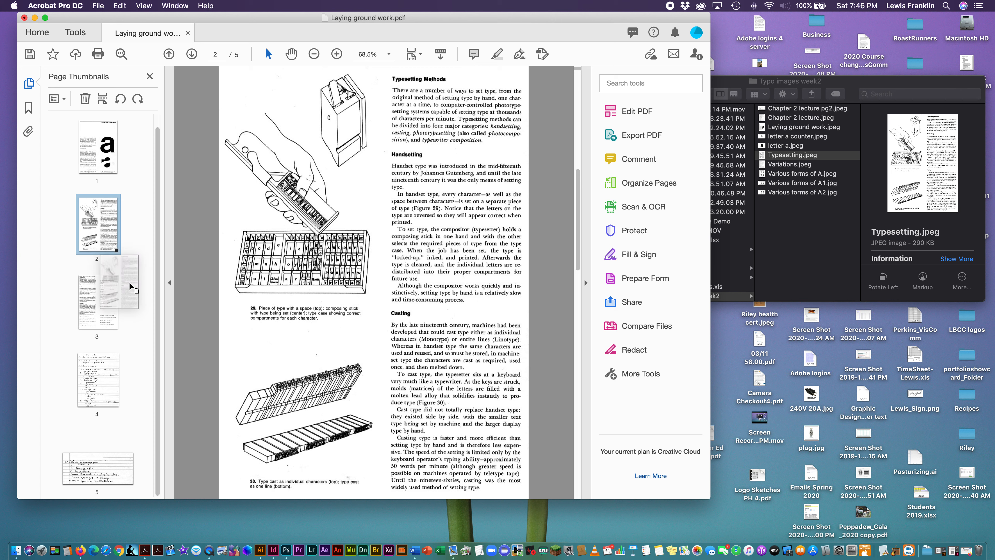
click(105, 324)
drag(105, 325, 133, 202)
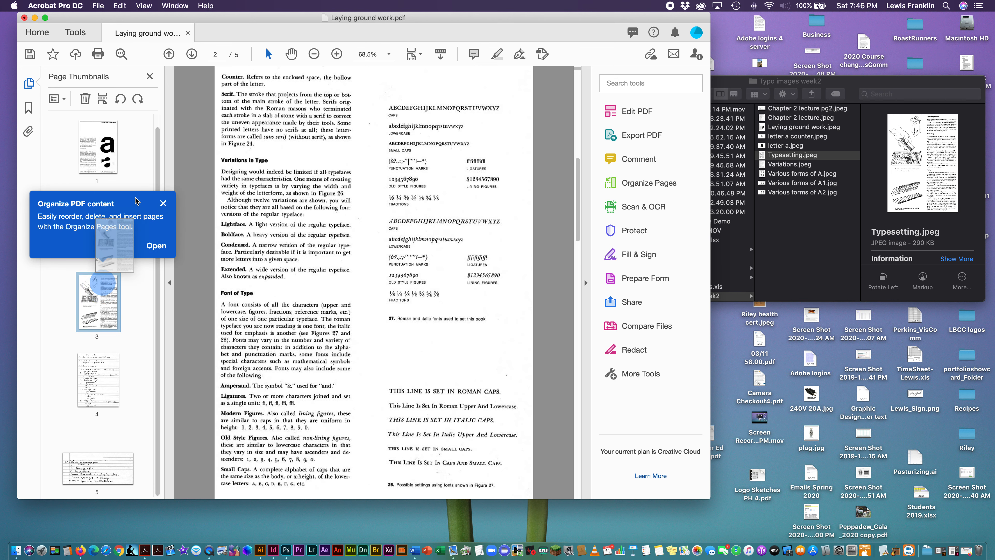
click(163, 204)
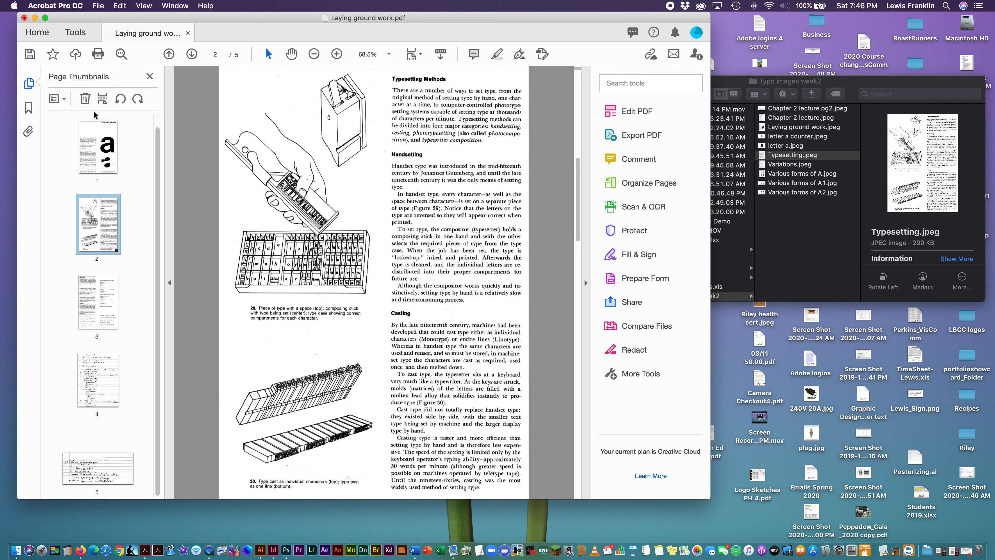
- Save the combined PDF as "Chapter 2 transcript and notes" in the WK2 folder under AA224_Typo1
click(98, 6)
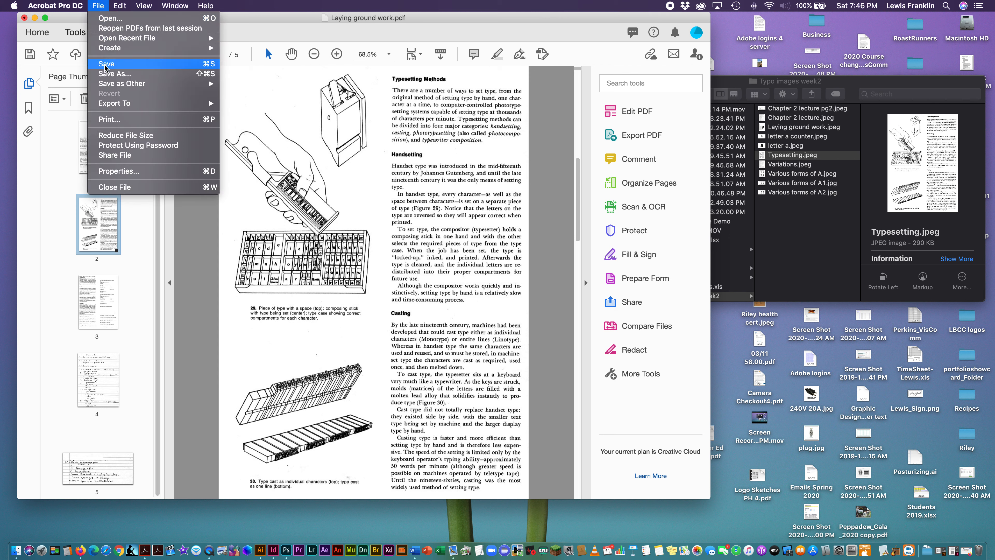
click(105, 77)
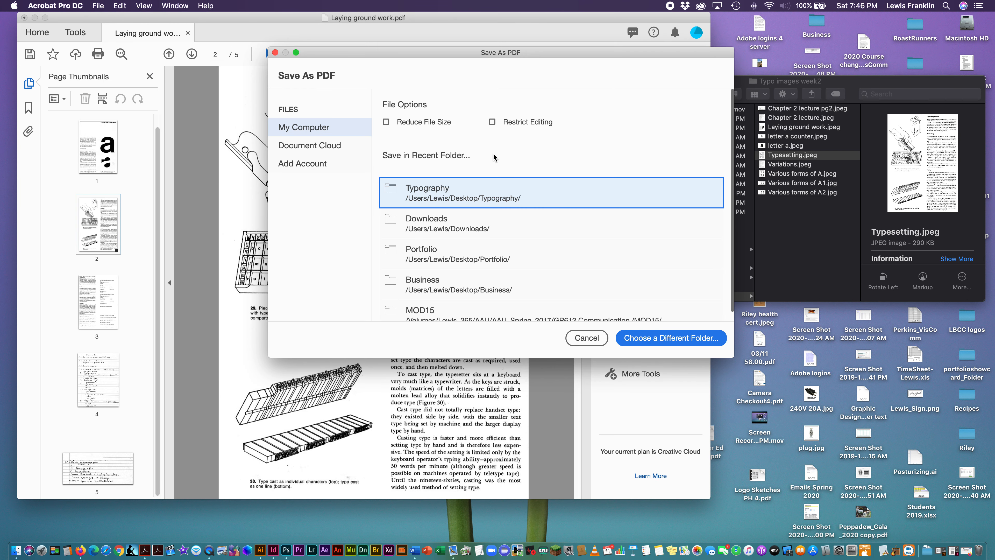
click(658, 342)
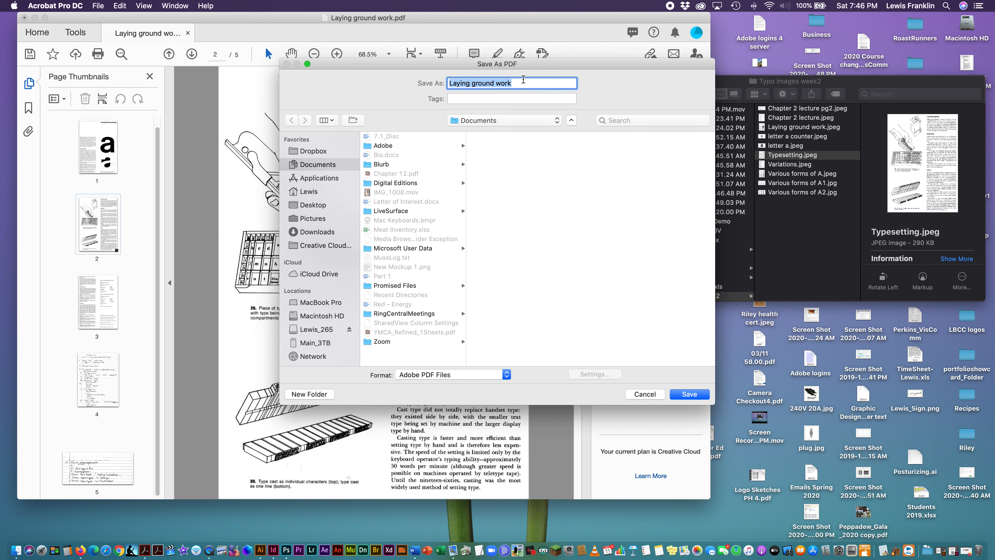
text(Chapter 2 transc)
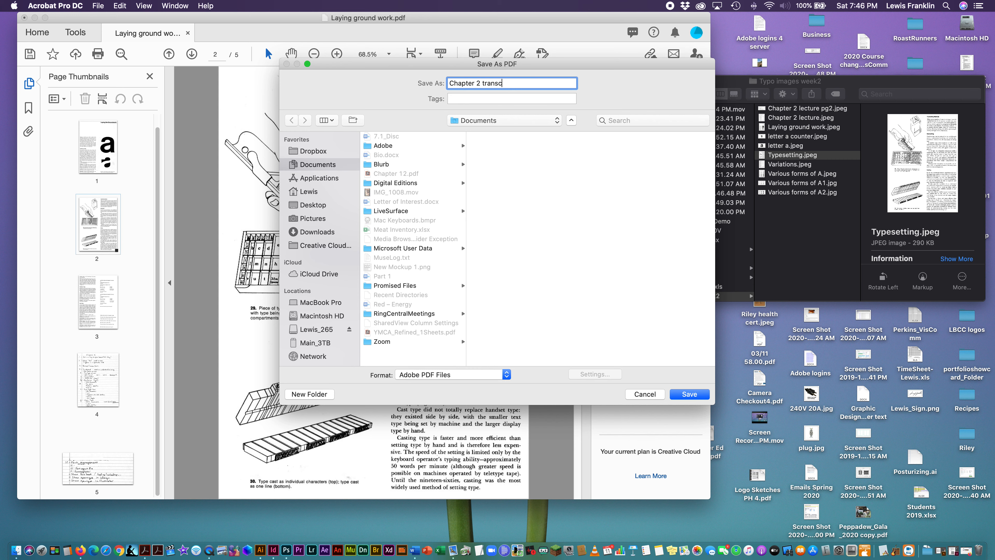
text(ipt and notes)
click(559, 122)
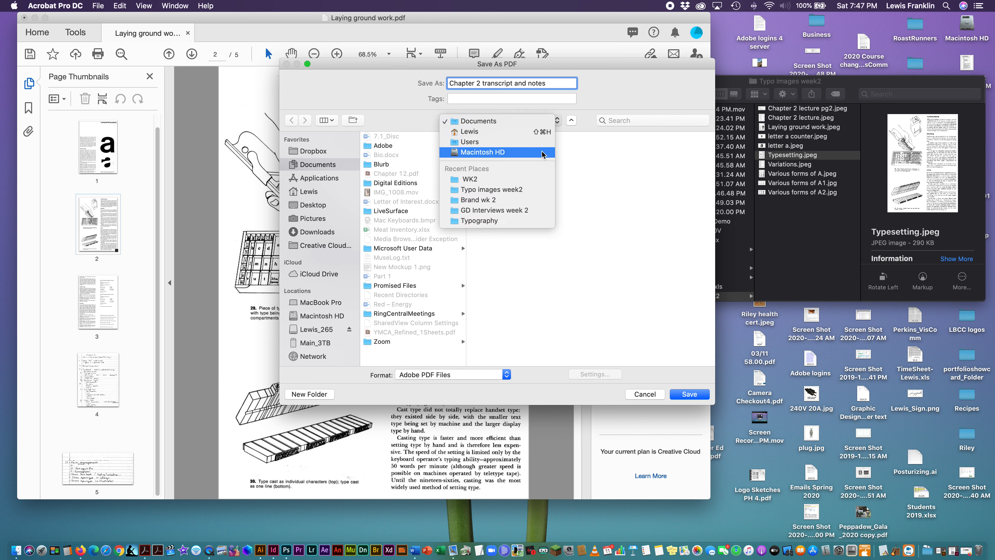
click(533, 181)
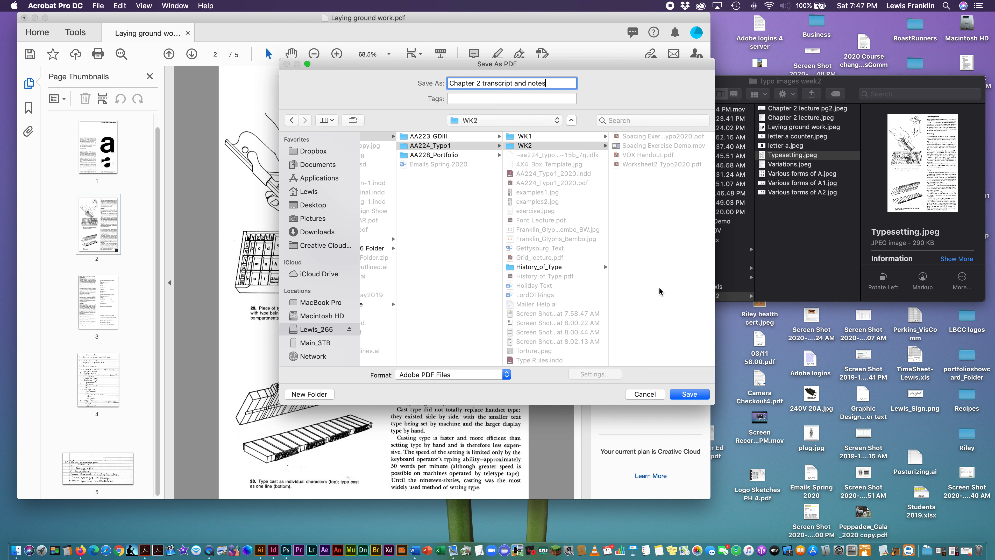
click(686, 395)
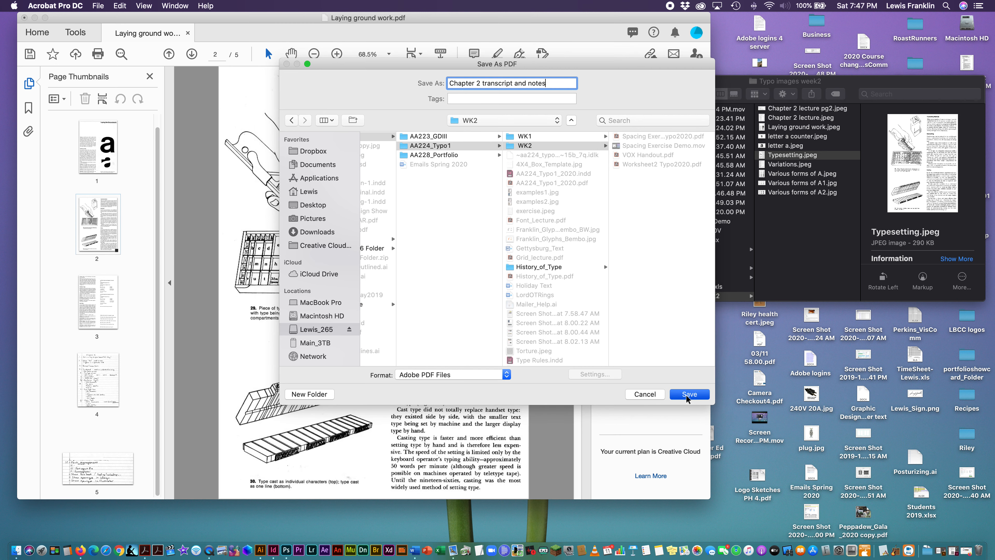